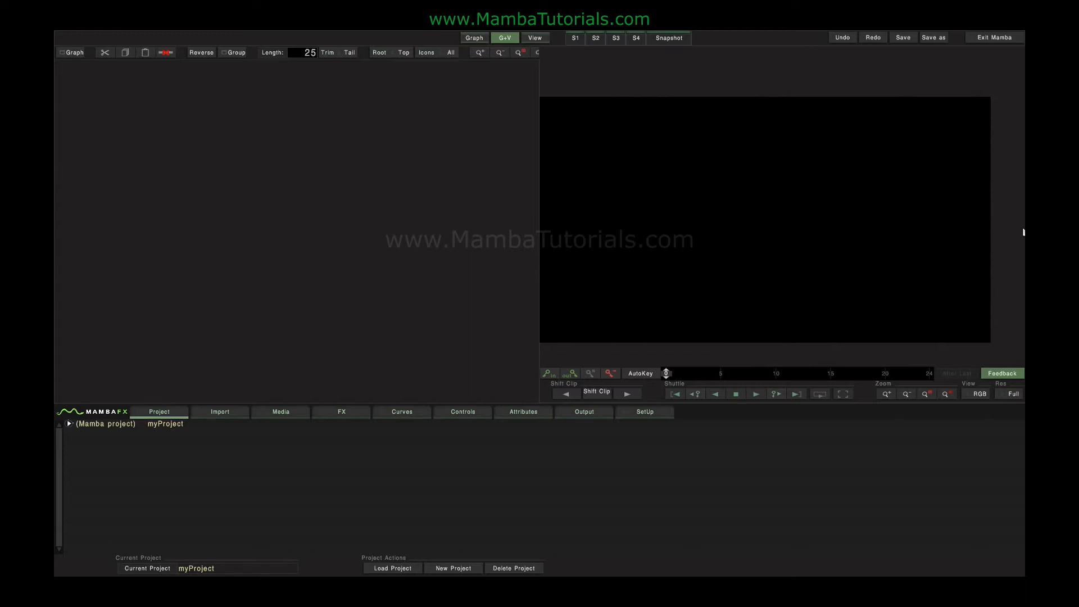
- Add two Solid nodes side by side and colour the second one green, about 65 red, 138 green and 13 blue
left_click(340, 413)
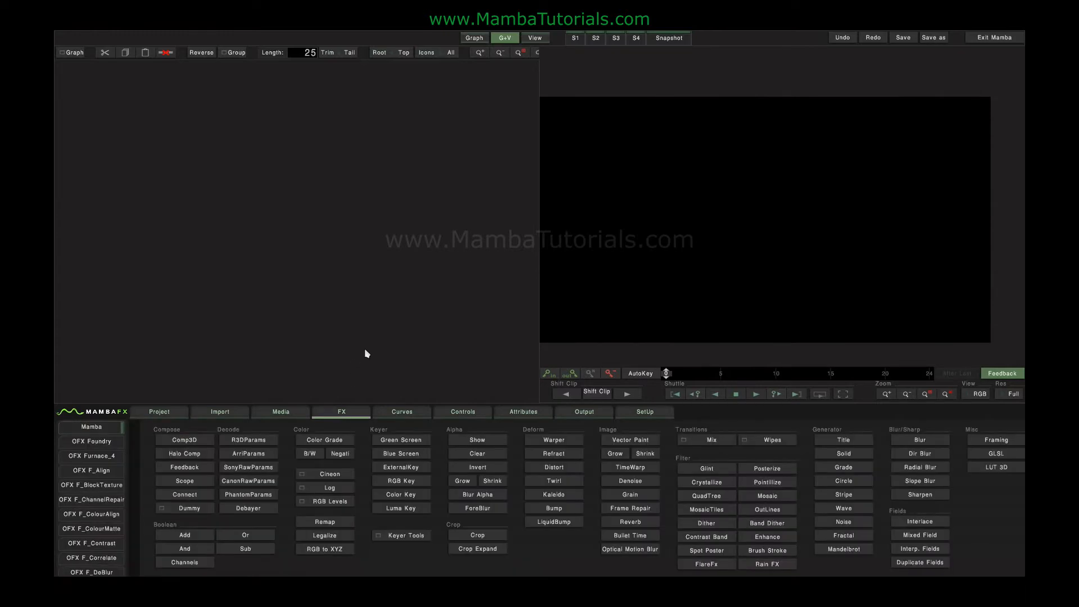
left_click(843, 453)
left_click_drag(196, 78, 261, 276)
left_click(834, 455)
left_click(261, 276)
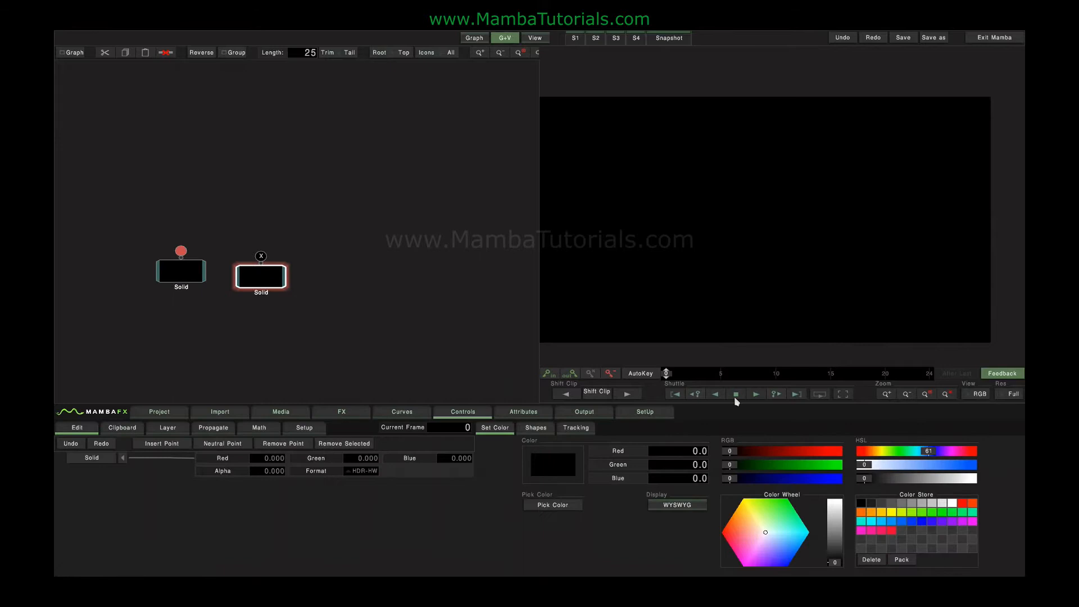
left_click_drag(834, 562, 835, 530)
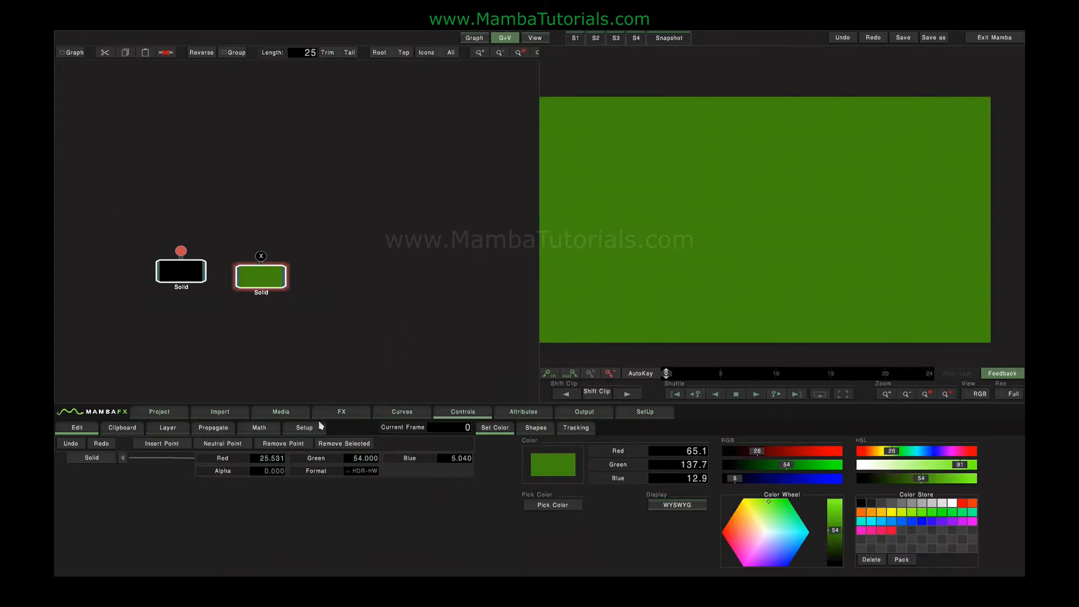
- Combine the black and green solids with a circular wipe, and move the playhead to frame 10
left_click(338, 415)
left_click(761, 442)
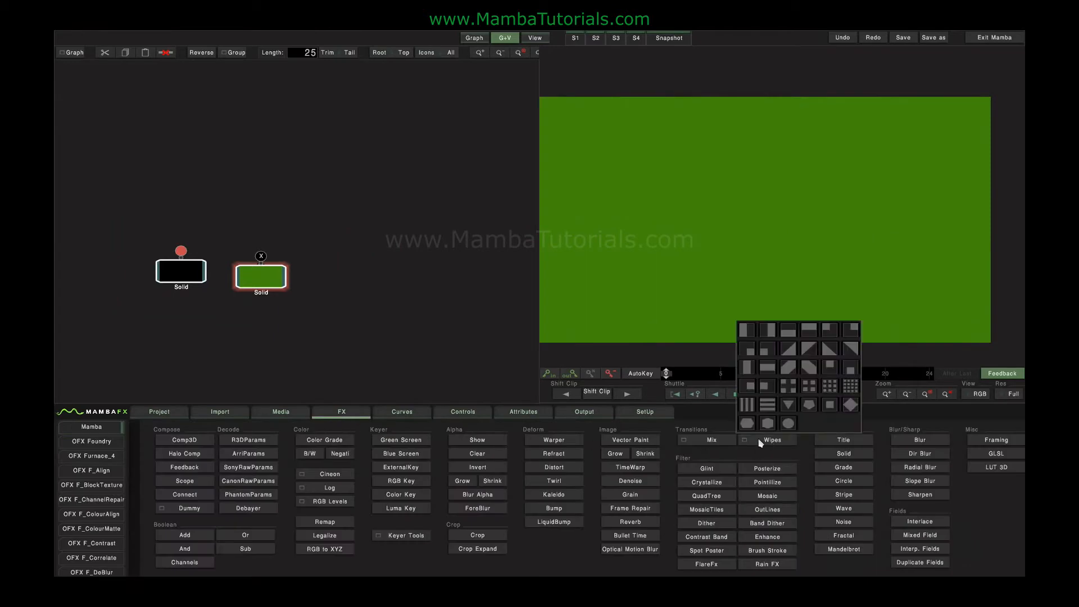
left_click(779, 424)
left_click_drag(234, 235, 234, 209)
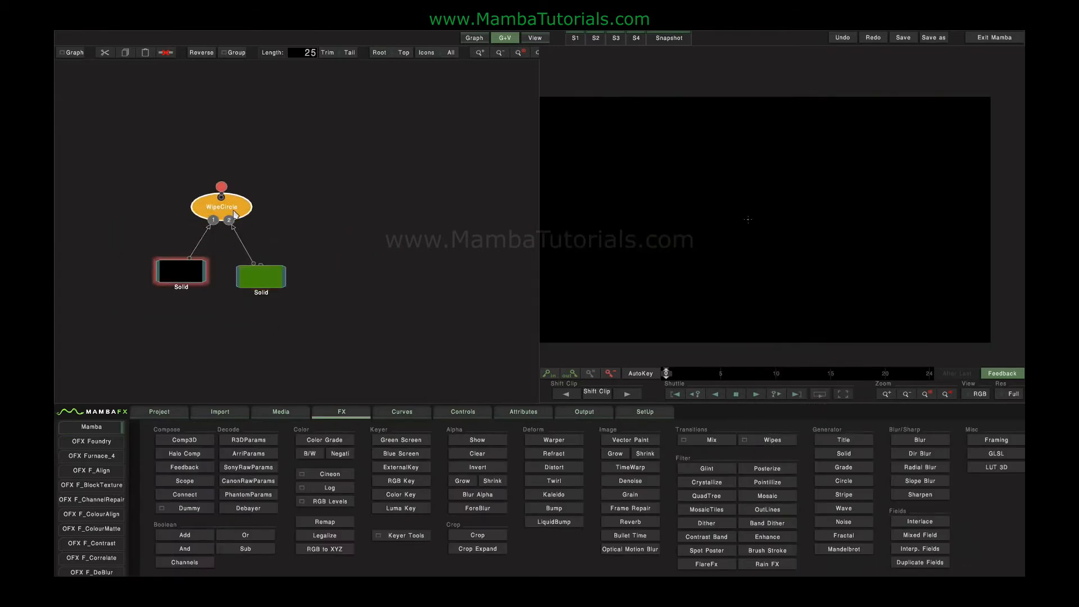
left_click_drag(666, 373, 776, 374)
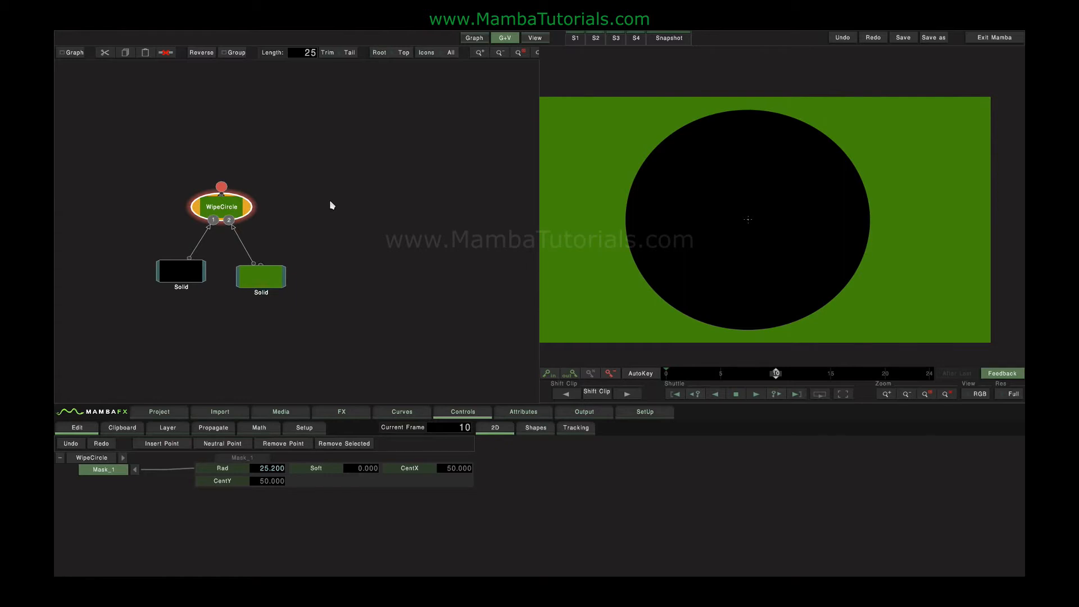
- Add a Color Grade node on the WipeCircle output and place it just above that node in the graph
mouse_move(234, 209)
left_mouse_down()
mouse_move(263, 187)
mouse_move(254, 209)
mouse_move(244, 198)
left_mouse_up()
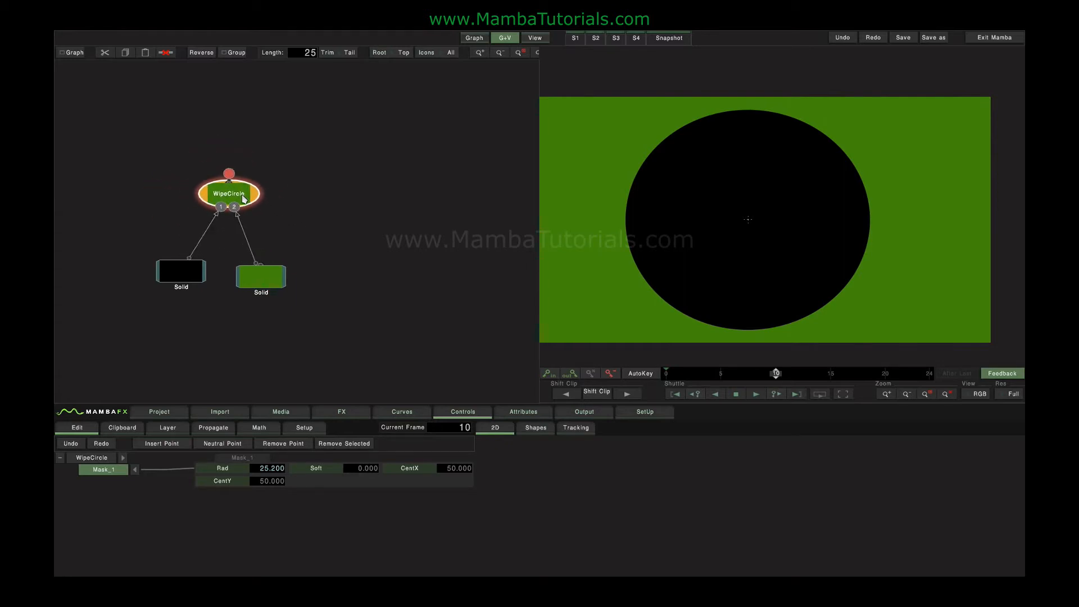
left_click(267, 272)
left_click(168, 274)
left_click(225, 185)
left_click(341, 412)
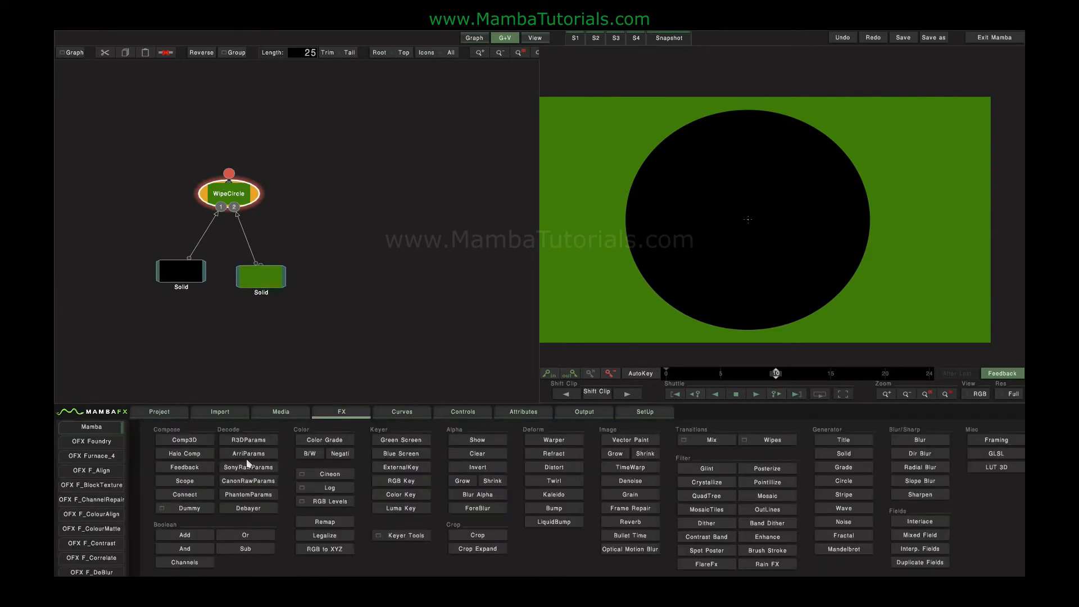
left_click(324, 439)
left_click_drag(250, 162, 247, 153)
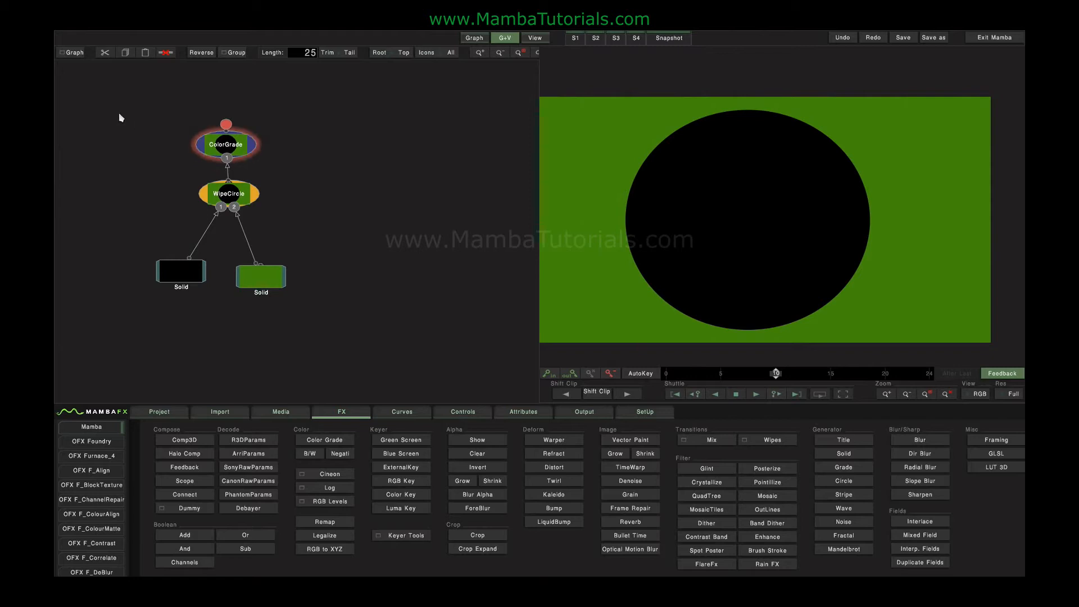
left_click(301, 191)
left_click(251, 159)
left_click_drag(377, 176, 401, 209)
- Browse the import folder tree with the viewer at full width, and return to the combined graph and viewer layout
left_click(541, 38)
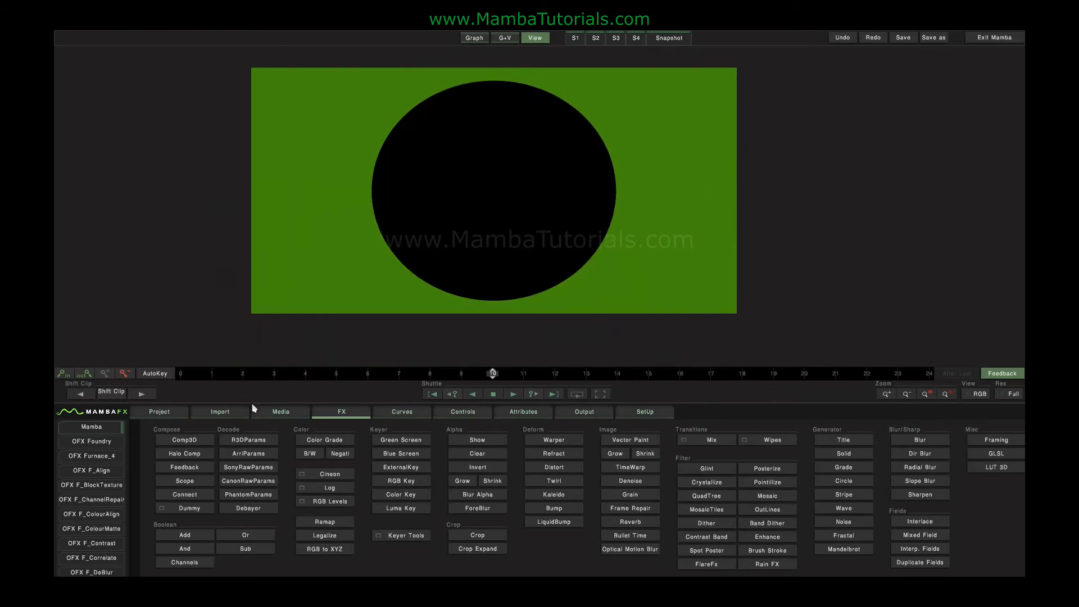
left_click(235, 409)
left_click(163, 550)
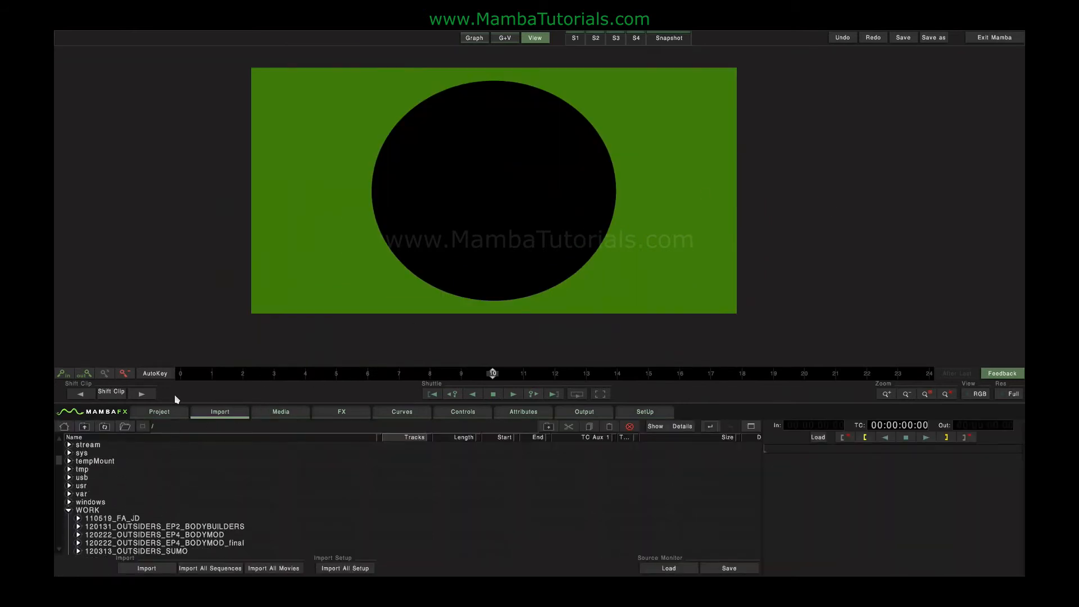
scroll(183, 449, "down", 15)
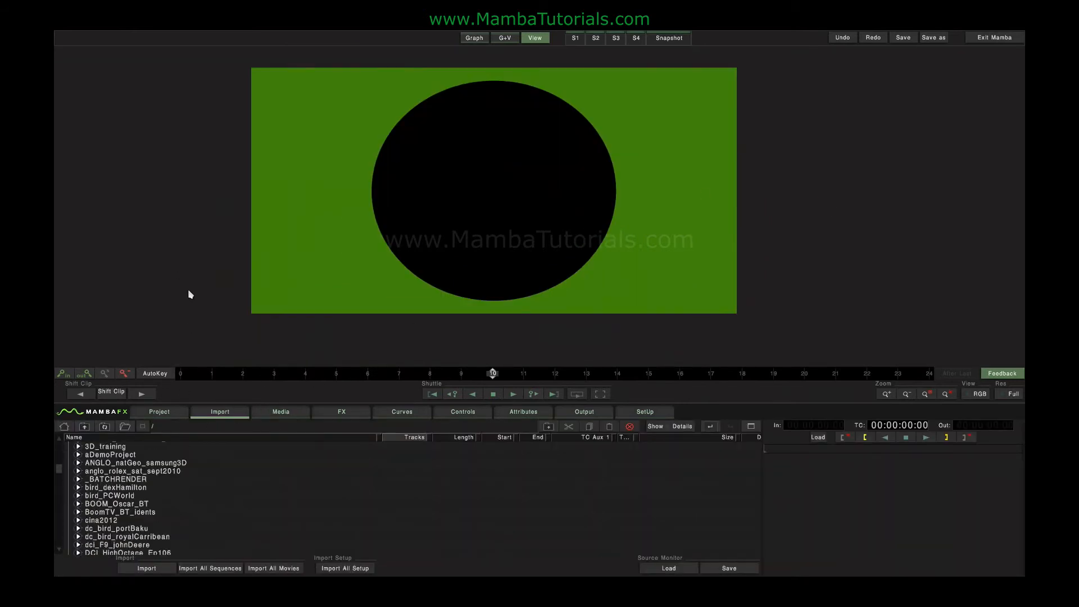
scroll(189, 463, "up", 1)
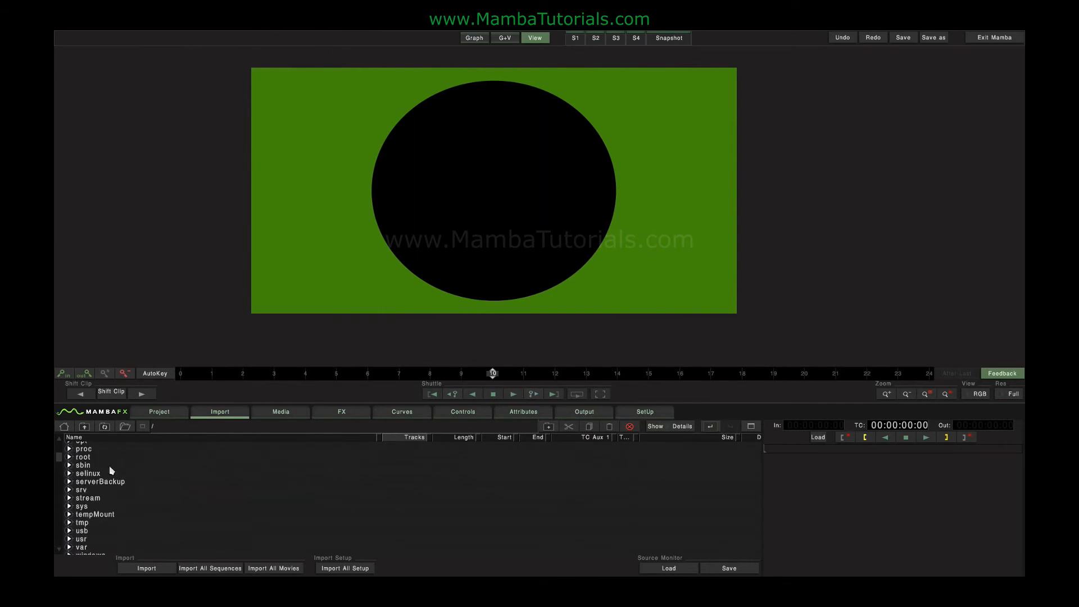
left_click(70, 482)
left_click(70, 482)
left_click(505, 38)
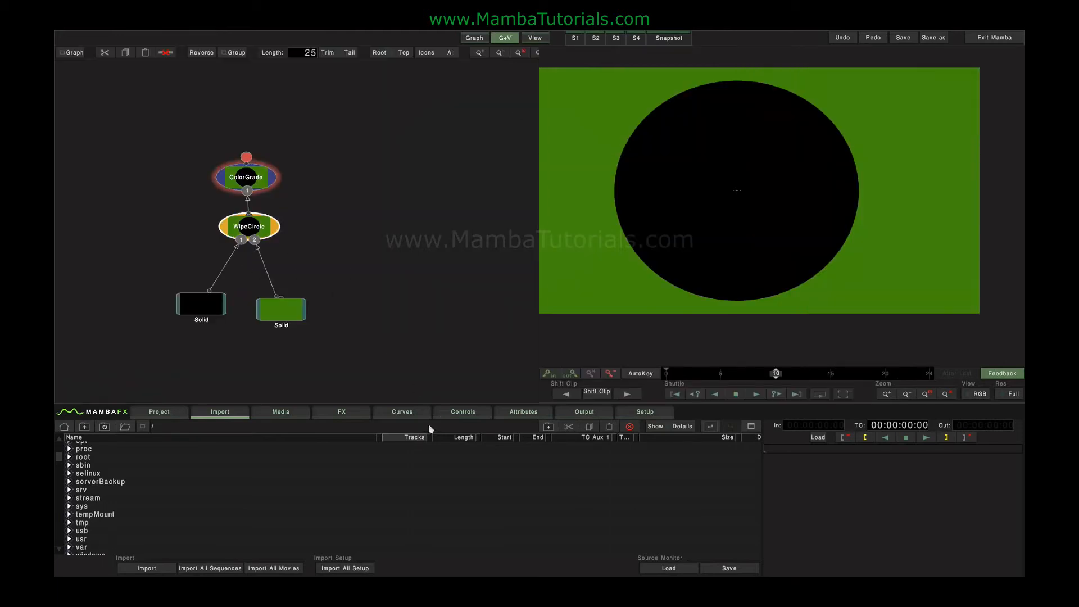
- Examine the WipeCircle Mask_1 parameters and their animation curves, and hide them again
left_click(419, 413)
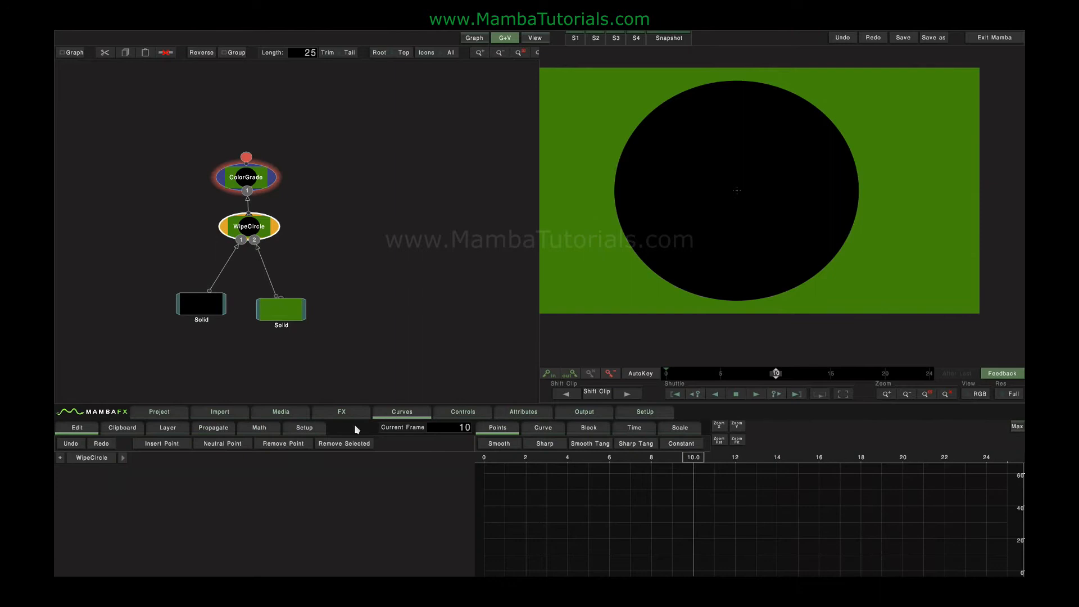
left_click(60, 458)
left_click(135, 471)
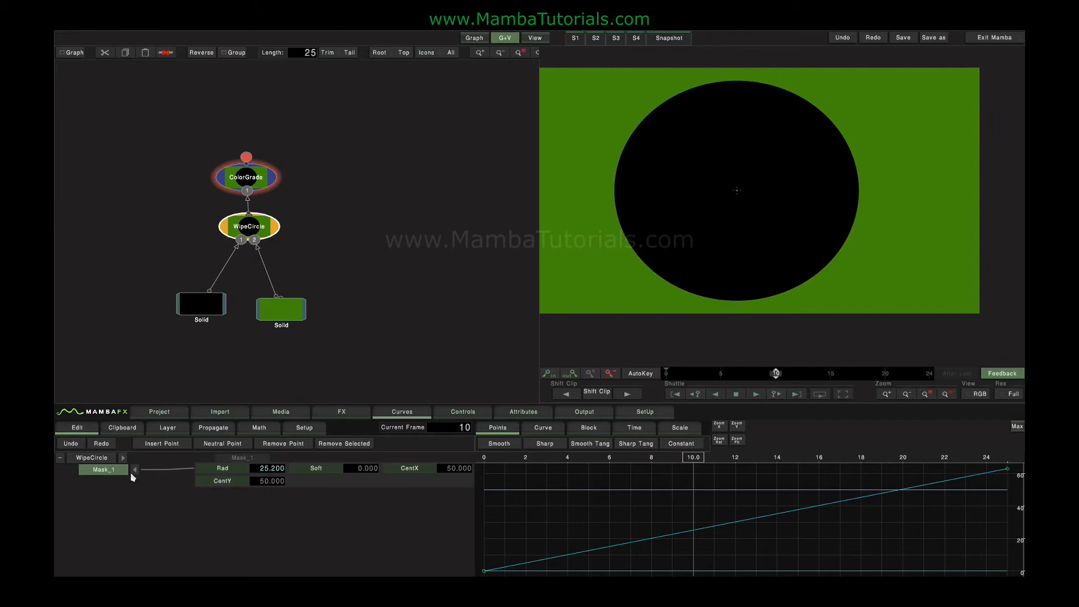
left_click(60, 458)
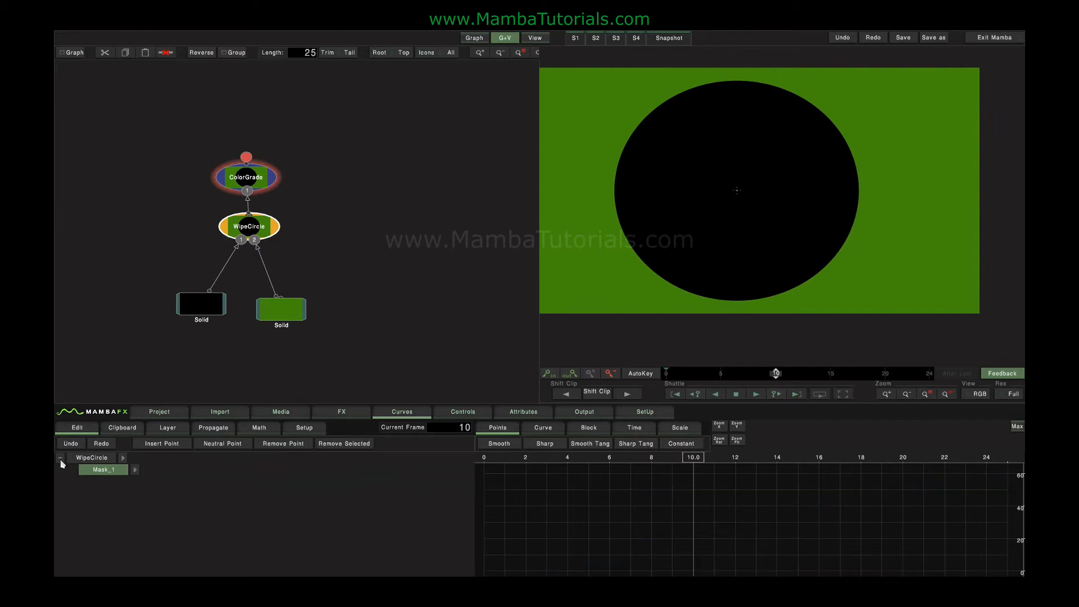
- Expand the ColorGrade parameter tree through Vector 1 and Grade Inside down to the Primary group
left_click(242, 177)
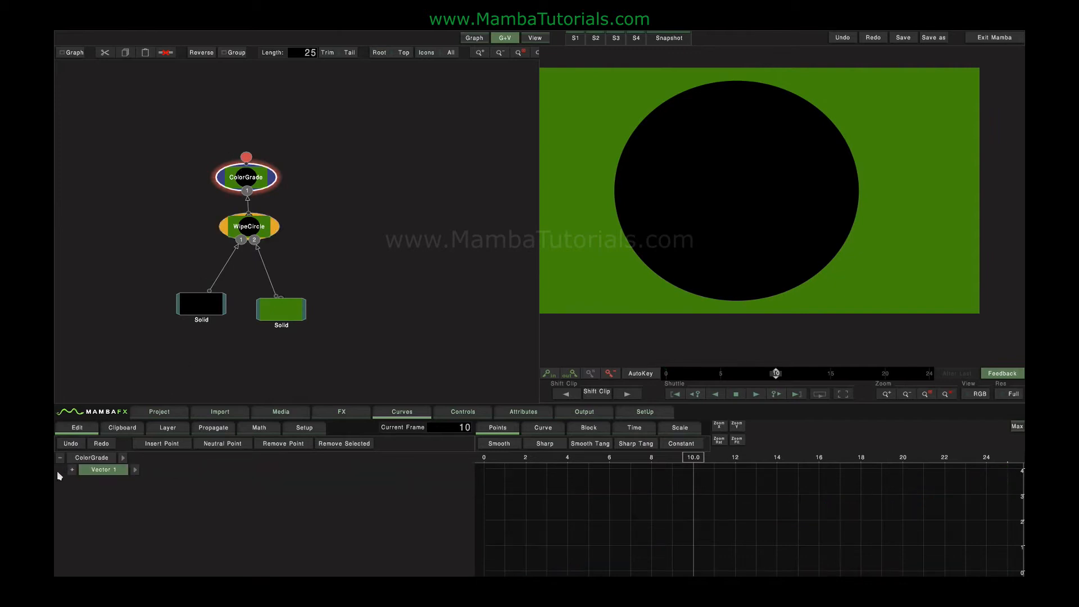
left_click(71, 469)
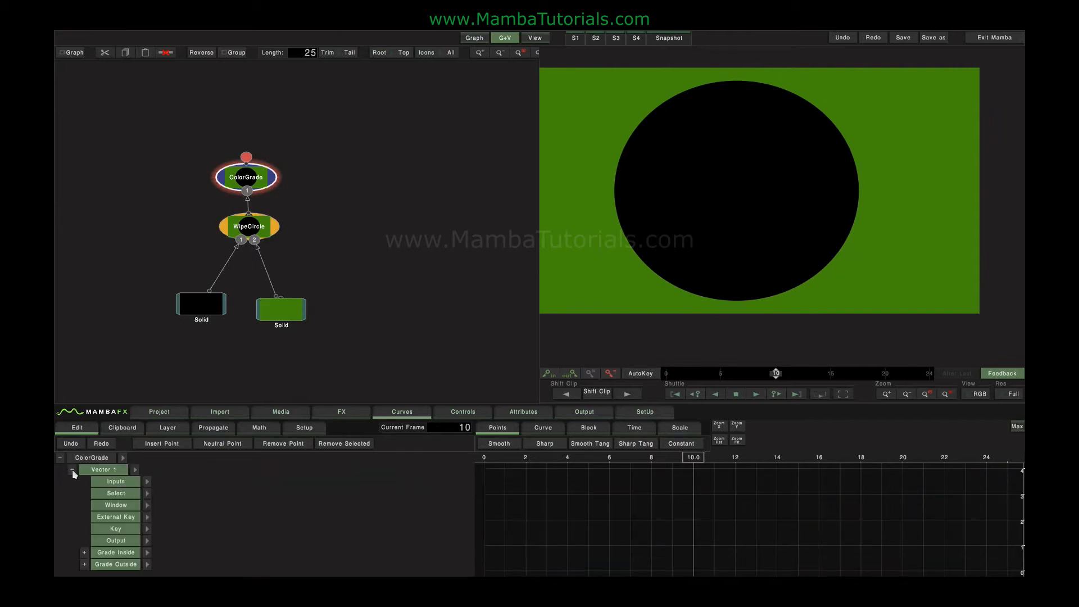
left_click(84, 553)
scroll(90, 503, "down", 3)
left_click(96, 500)
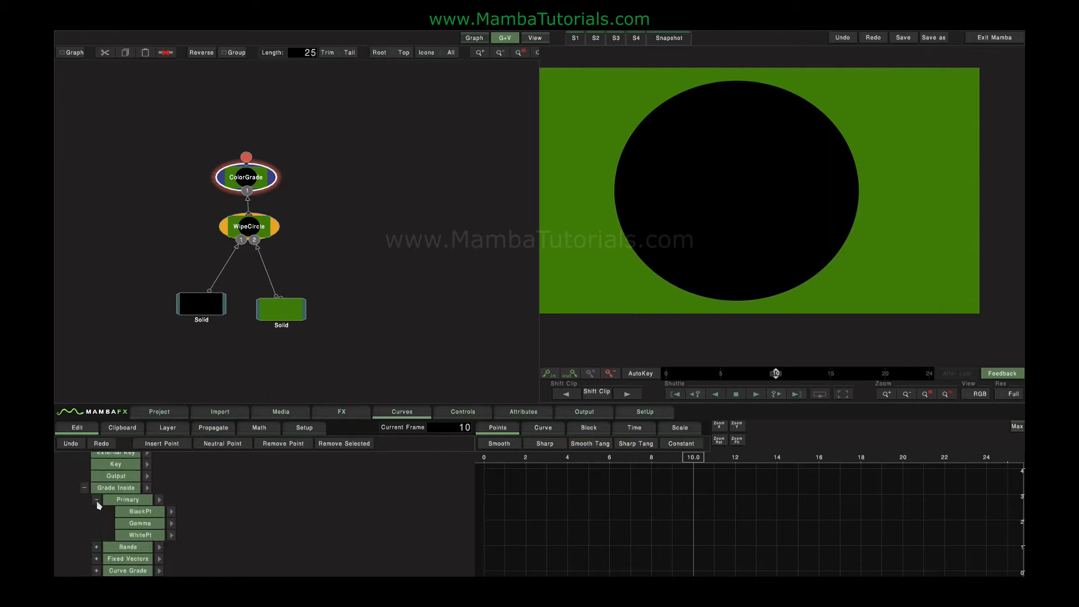
- View the BlackPt parameters on their own, and those of the whole Primary group
left_click(170, 512)
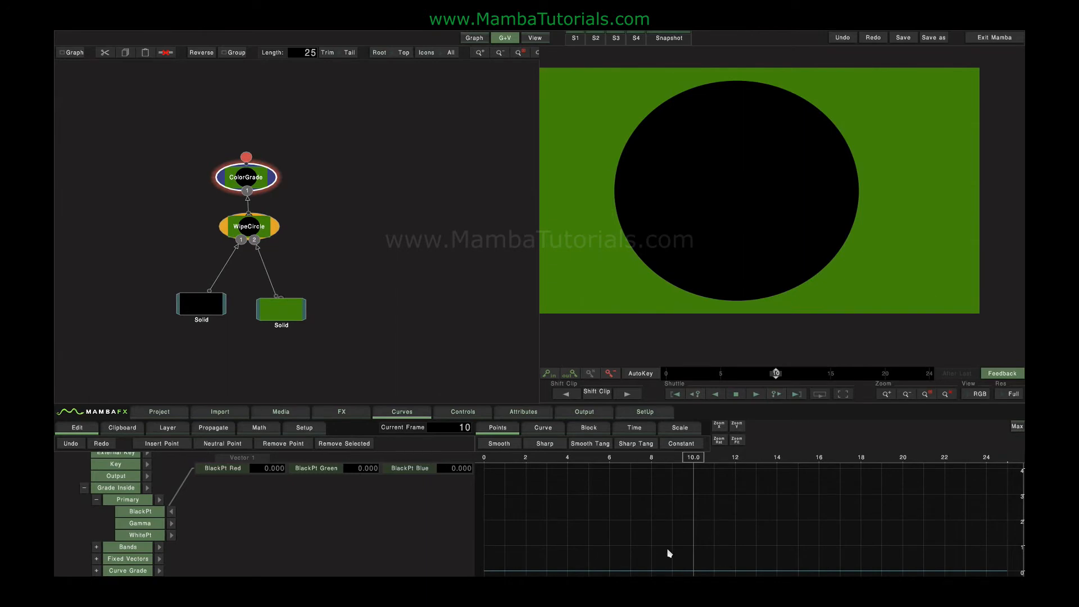
left_click(172, 511)
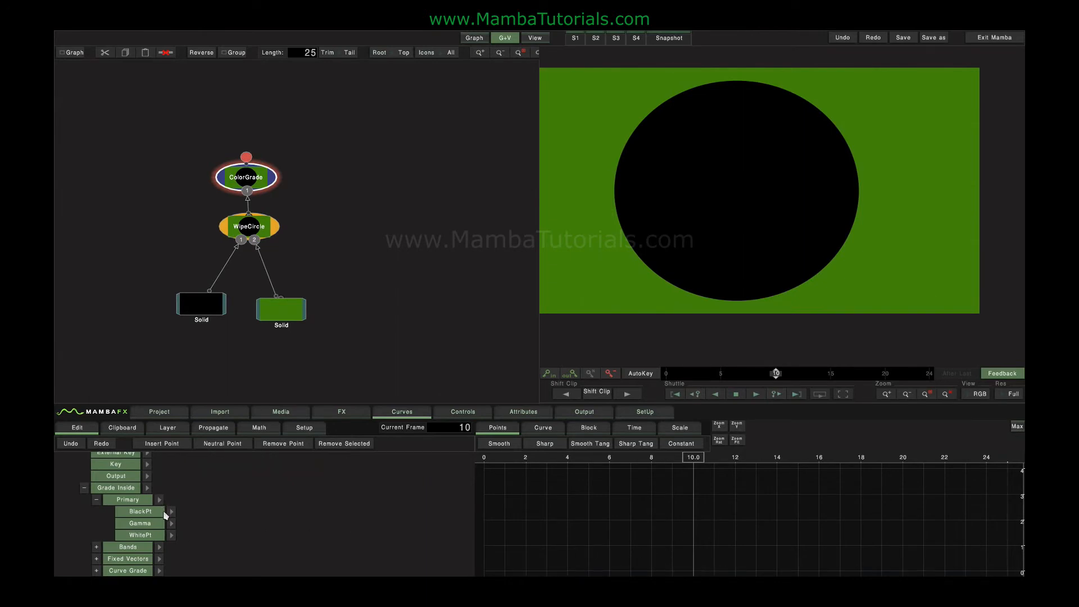
left_click(159, 500)
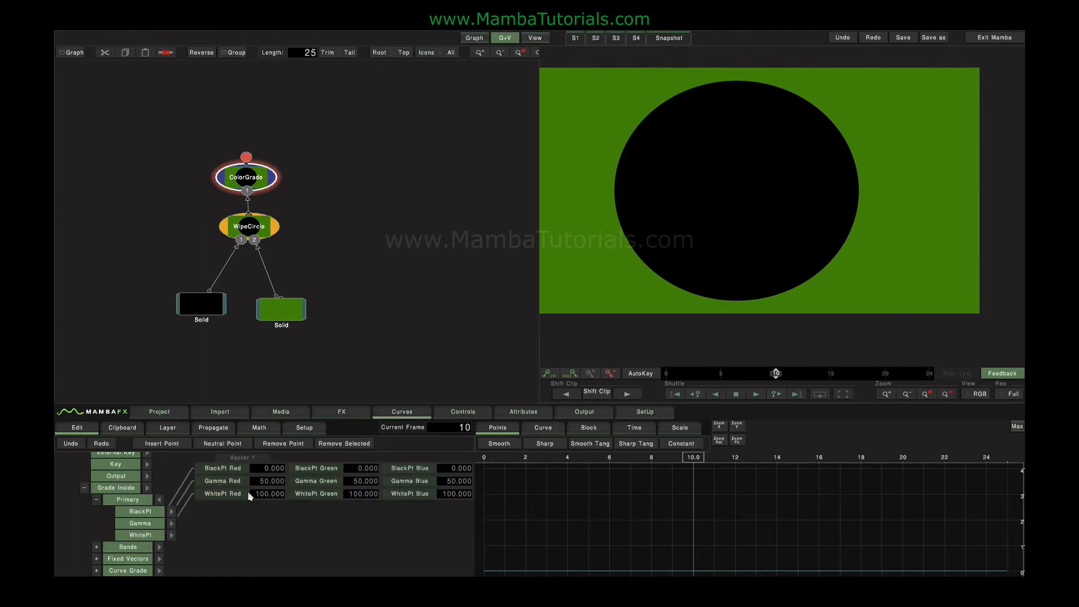
left_click(159, 500)
- Display all ColorGrade parameters at once, look through the full list, and hide it again
scroll(152, 506, "up", 3)
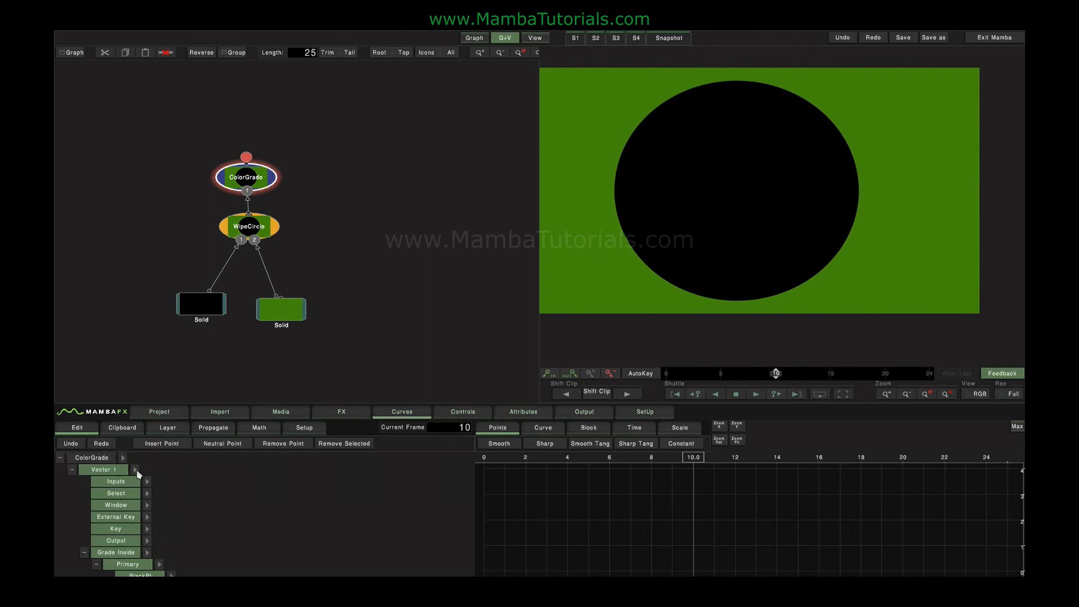
left_click(123, 458)
scroll(299, 529, "down", 5)
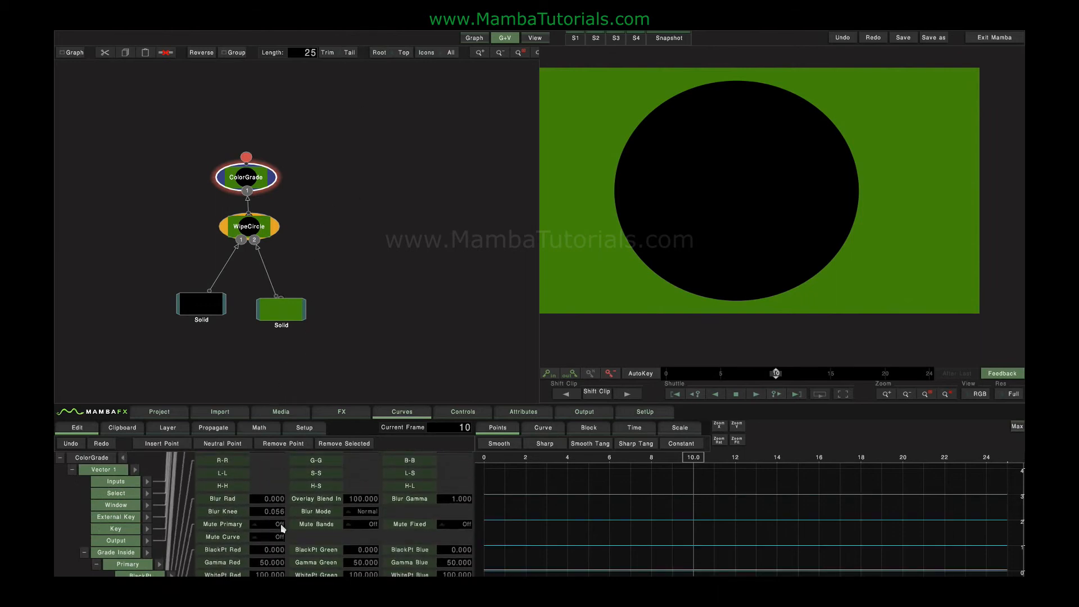
scroll(281, 509, "down", 5)
scroll(292, 479, "up", 10)
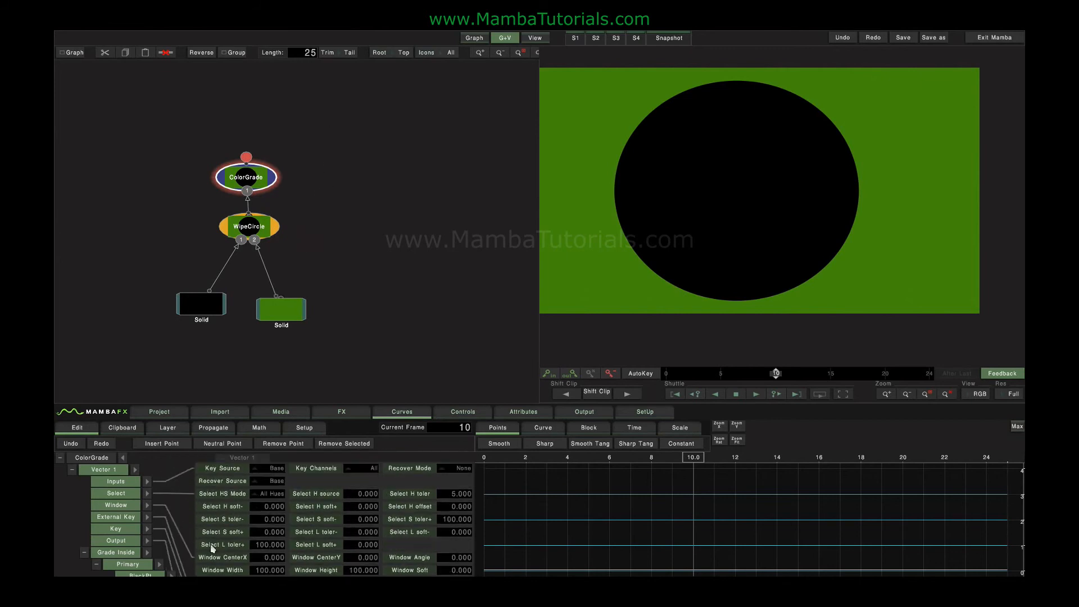
left_click(124, 458)
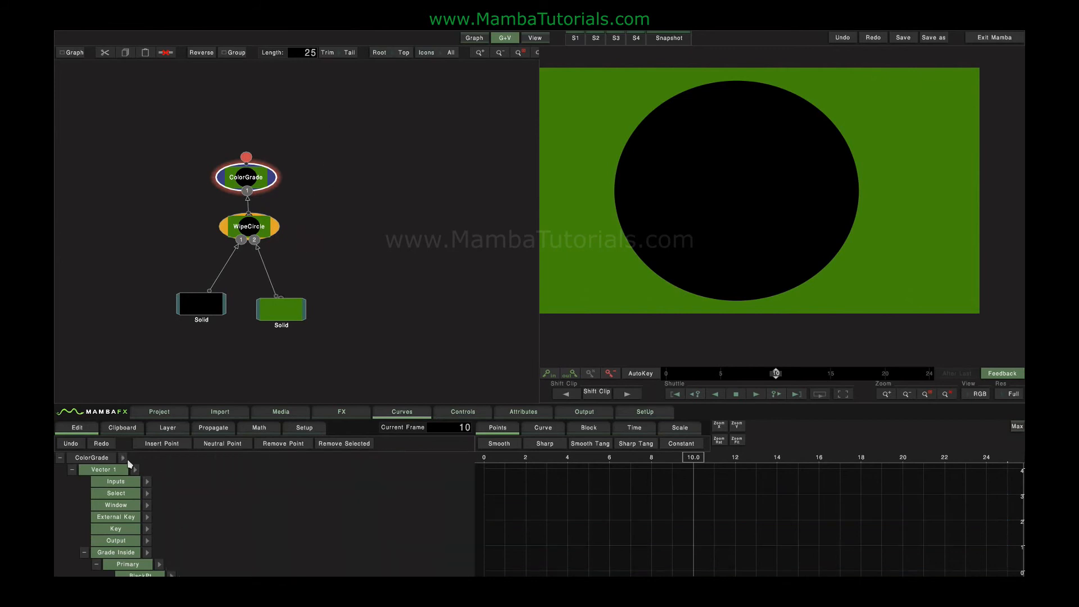
- Show the Primary parameters while collapsing the Grade Inside branch, and hide them from the collapsed branch
left_click(160, 564)
left_click(79, 551)
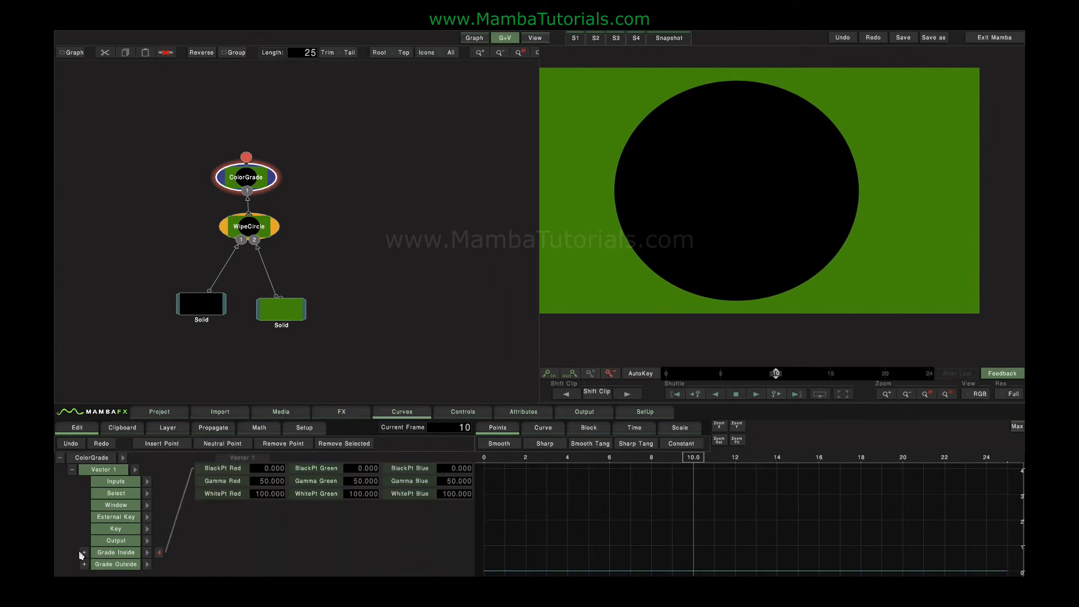
left_click(159, 553)
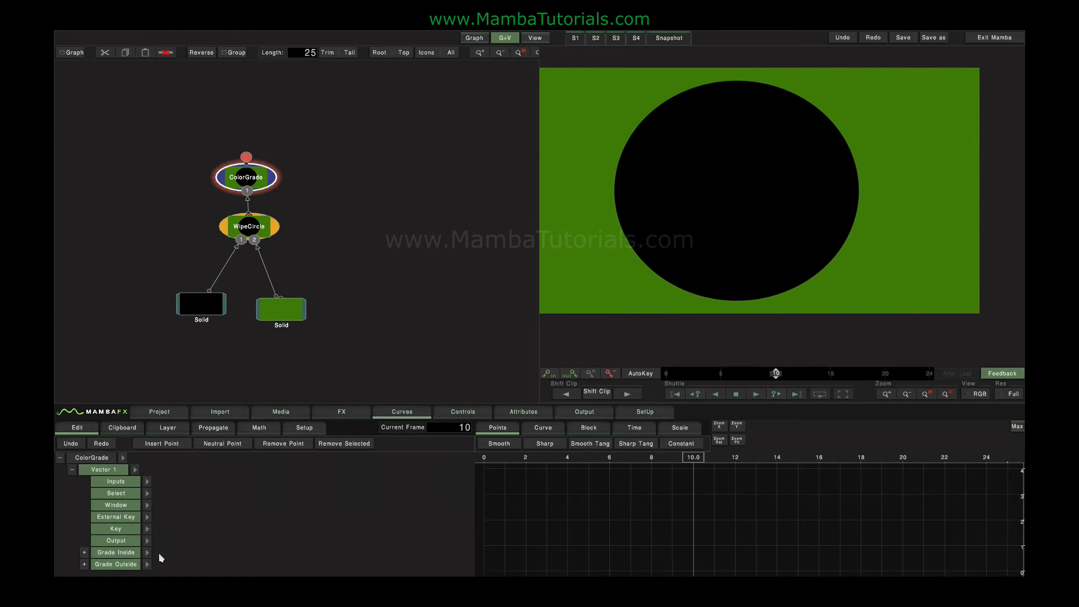
- Reset the radius of the WipeCircle's Mask_1 to a constant 25, removing its animation
left_click(256, 232)
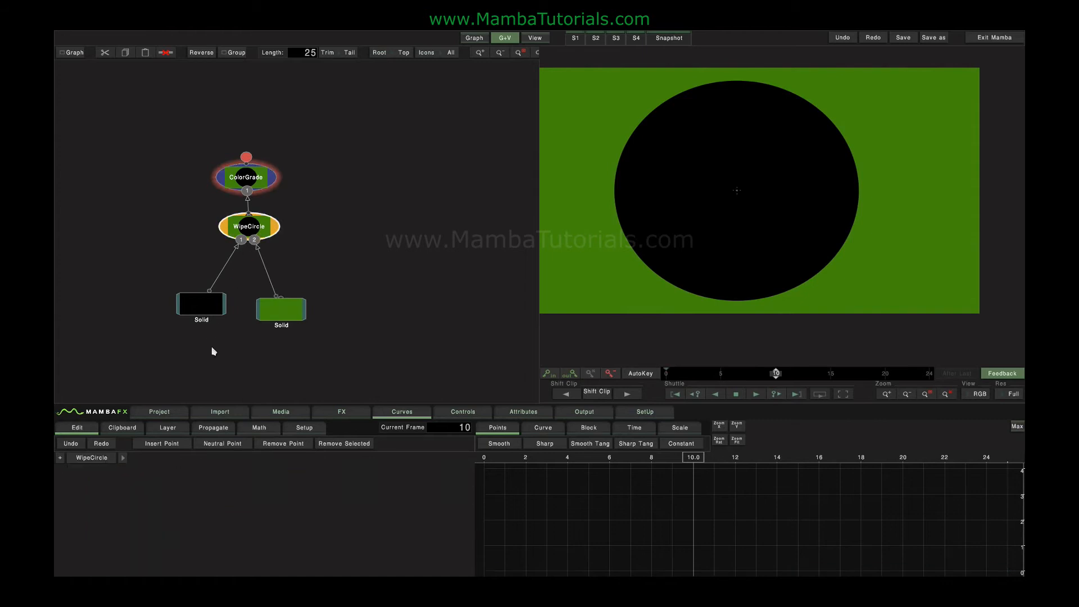
left_click(60, 458)
left_click(137, 470)
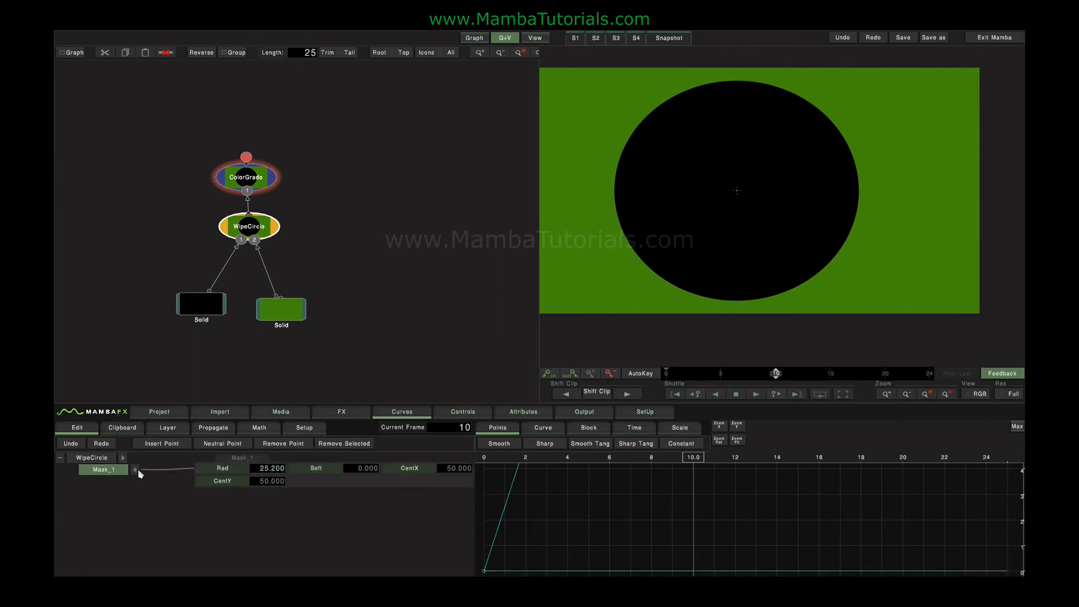
left_click(263, 470)
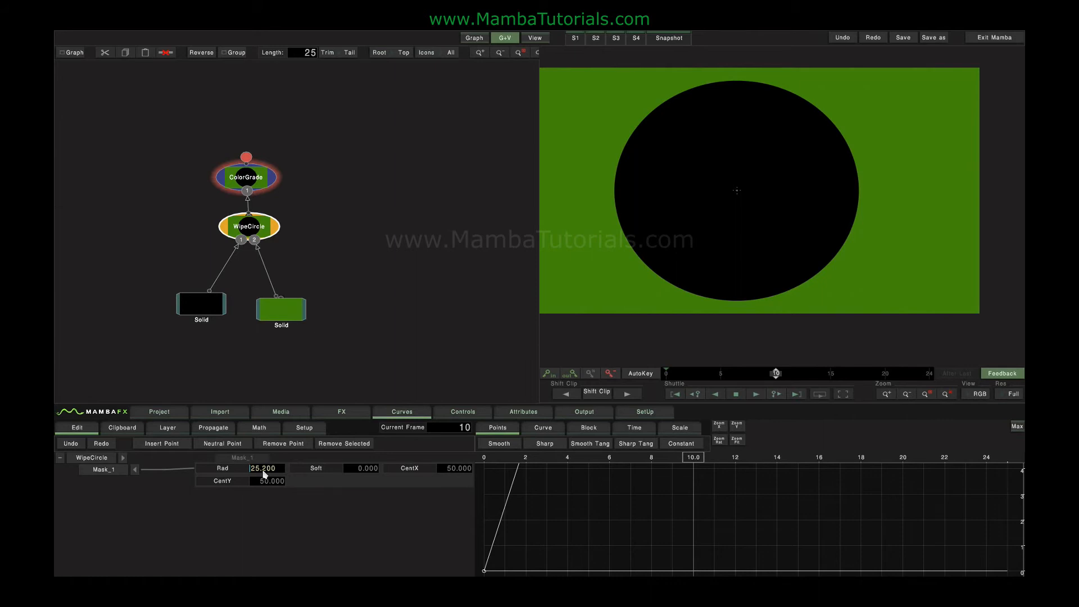
left_click(230, 471)
key("ctrl+z")
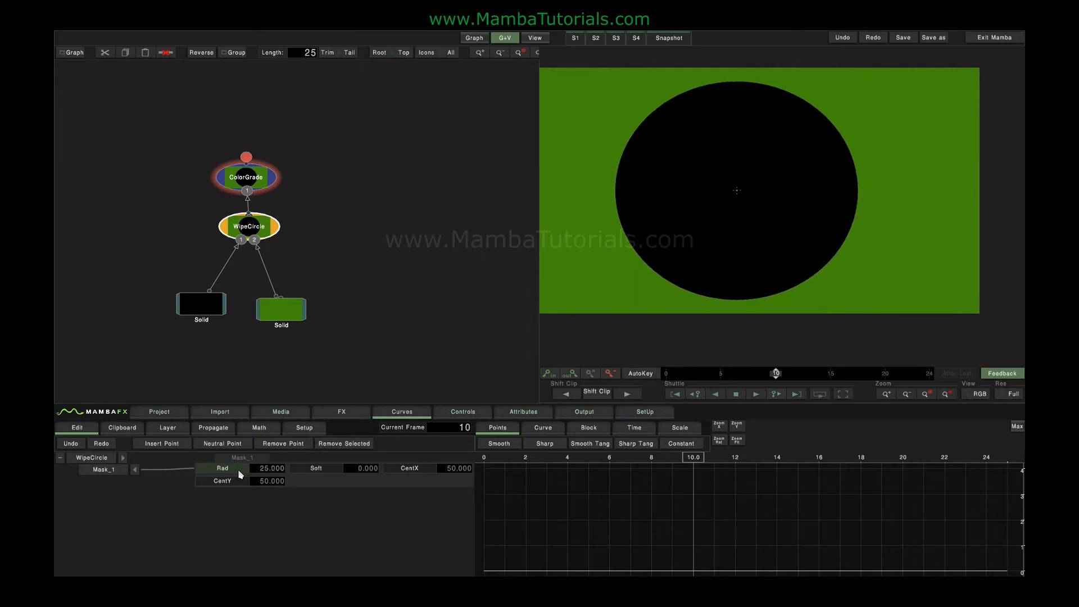
- Adjust the Mask_1 radius value up and down, and set it to 43
left_click(261, 470)
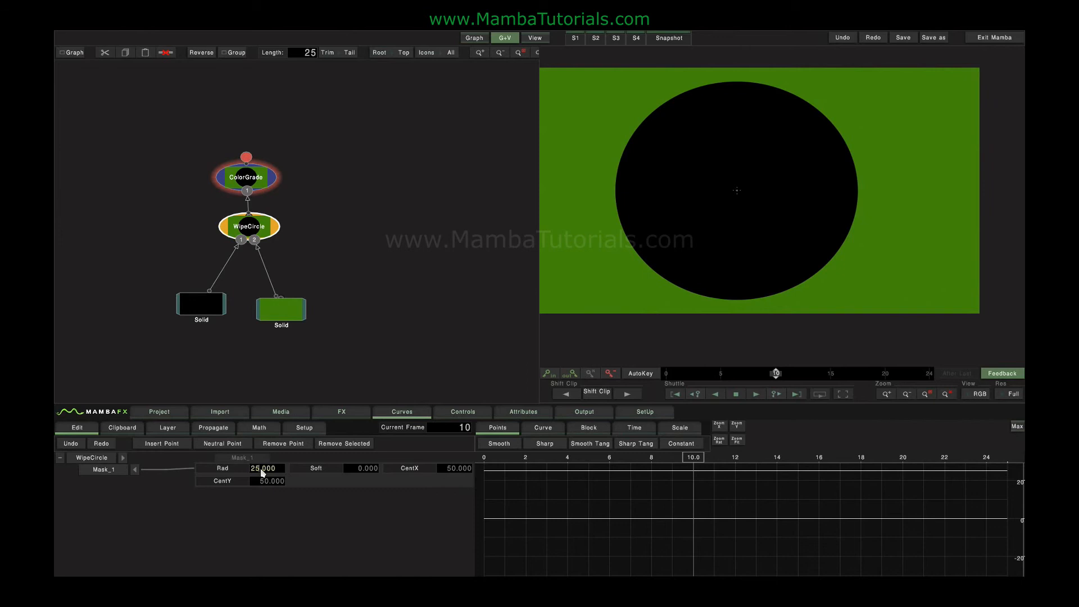
mouse_move(258, 472)
left_mouse_down()
mouse_move(405, 472)
mouse_move(267, 469)
left_mouse_up()
key("Up")
key("Up")
key("Up")
key("Up")
key("Down")
key("Down")
key("Down")
key("Down")
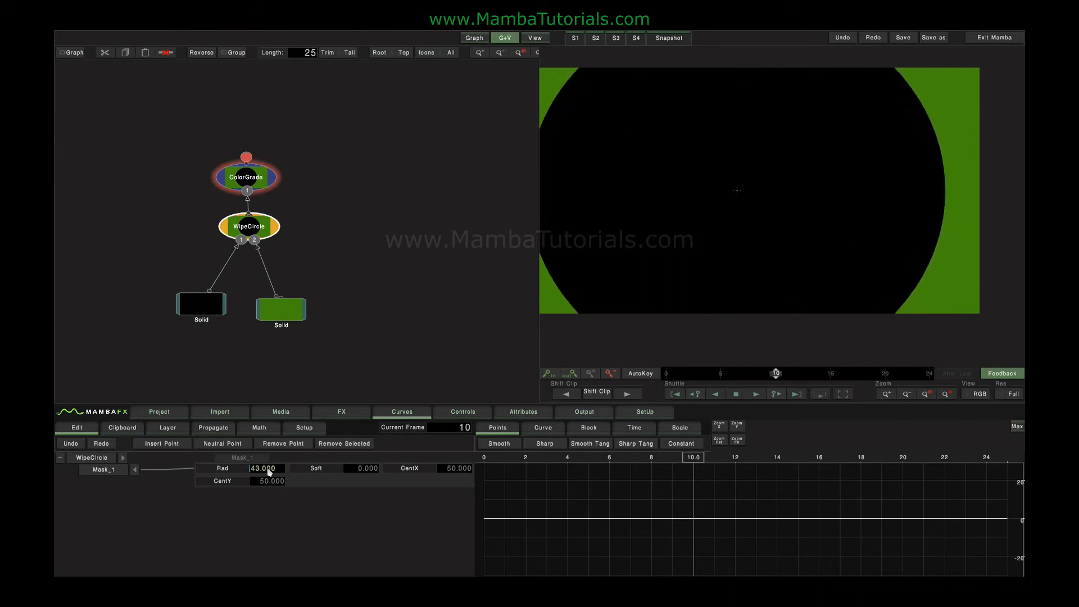
- Lower the Mask_1 radius in whole steps to 34
key("Down")
key("Down")
key("Down")
key("Down")
key("Down")
key("Down")
key("Down")
key("Down")
key("Down")
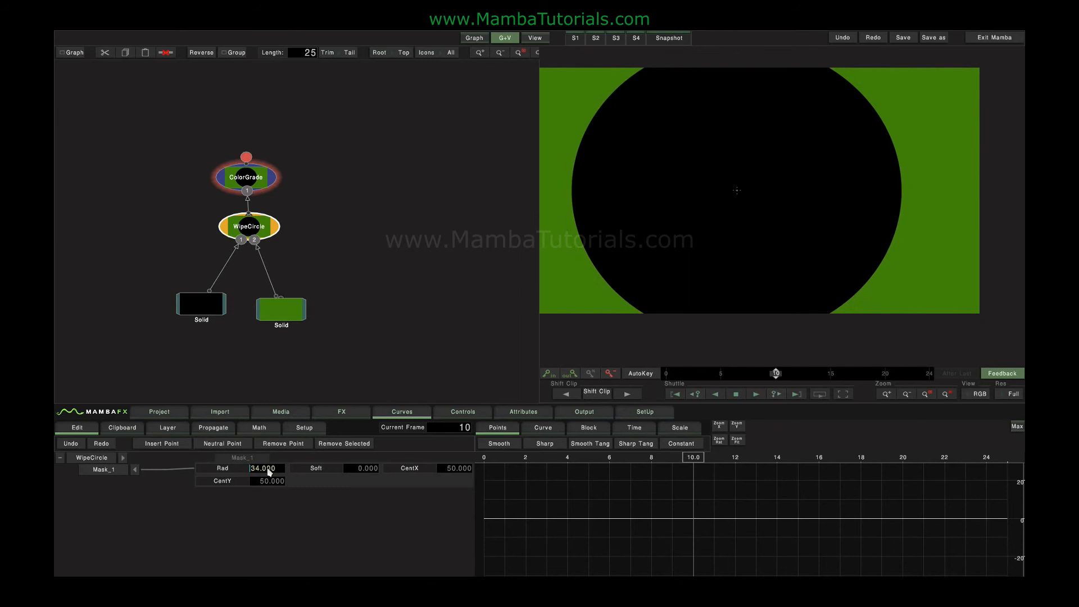
- Try other Mask_1 radius values by adjusting individual digits up and down, including 54.2 and 154.2
key("Up")
key("Up")
key("Up")
key("Down")
key("Down")
key("Down")
key("Down")
key("Up")
key("Up")
key("Down")
scroll(269, 472, "up", 5)
scroll(269, 472, "down", 3)
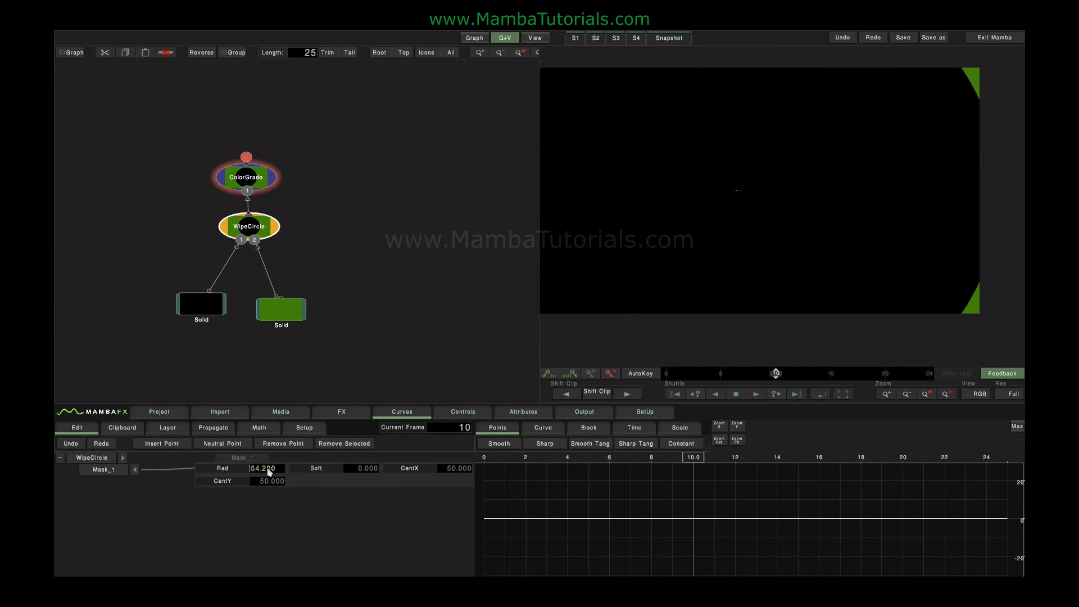
type("1")
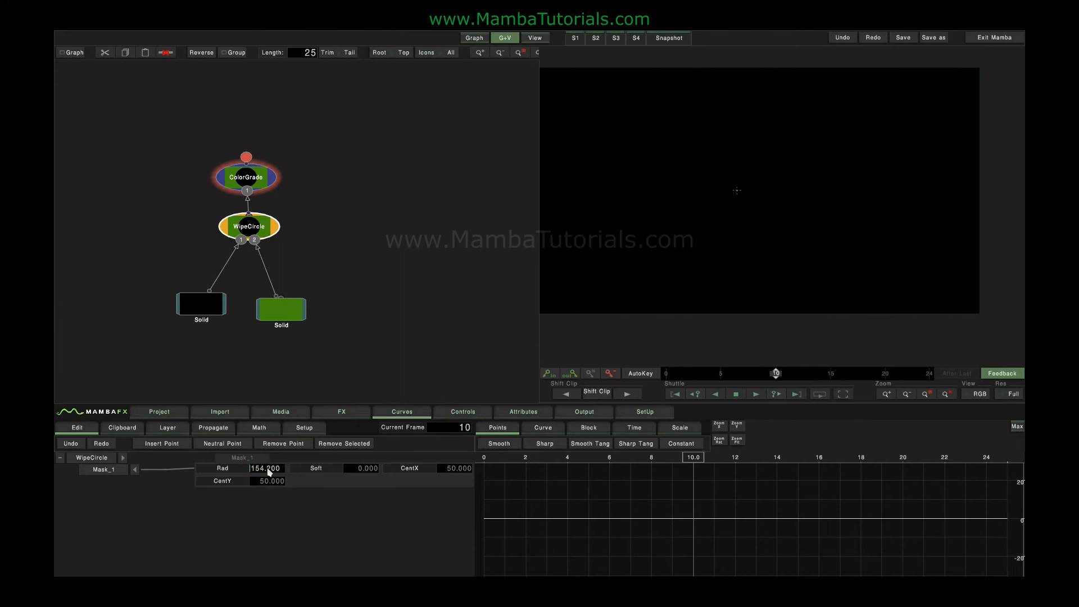
key("Escape")
- Set the Mask_1 radius to 25
mouse_move(268, 472)
left_mouse_down()
mouse_move(344, 468)
mouse_move(169, 474)
mouse_move(306, 469)
mouse_move(184, 469)
mouse_move(276, 471)
mouse_move(210, 477)
mouse_move(255, 476)
left_mouse_up()
type("25")
key("Return")
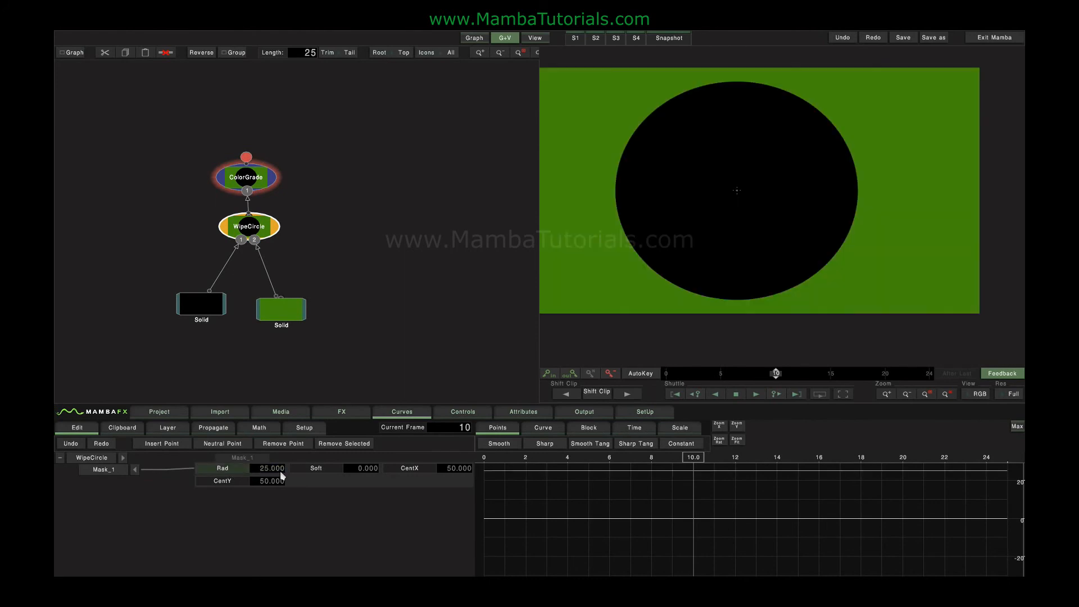
- View only the green channel of the image in the viewer, and cycle the display back to RGB
left_click(978, 396)
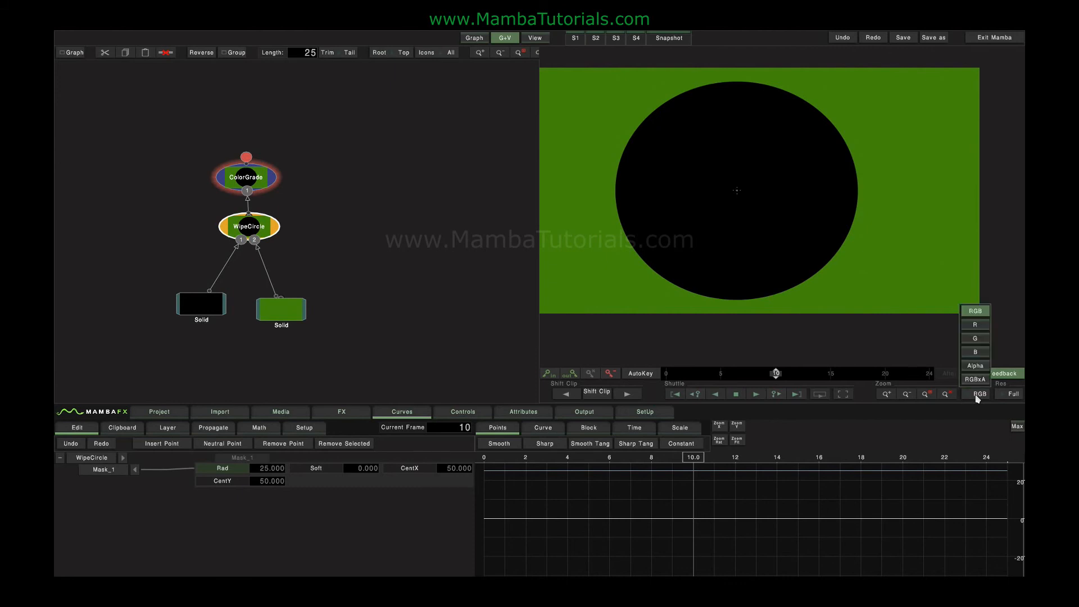
left_click(976, 340)
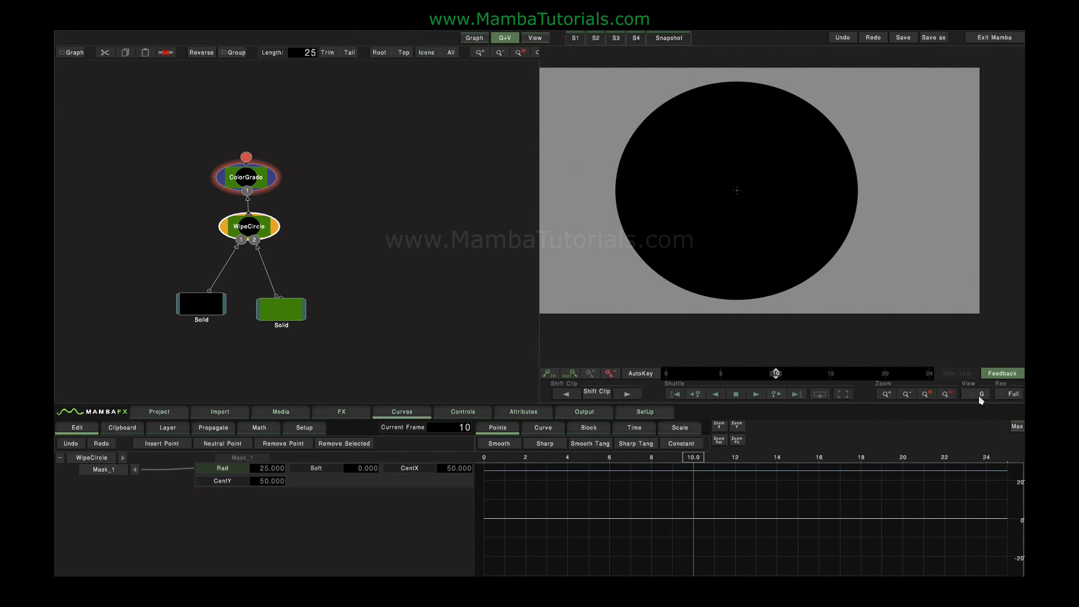
scroll(979, 395, "down", 3)
scroll(979, 396, "down", 1)
scroll(979, 396, "up", 1)
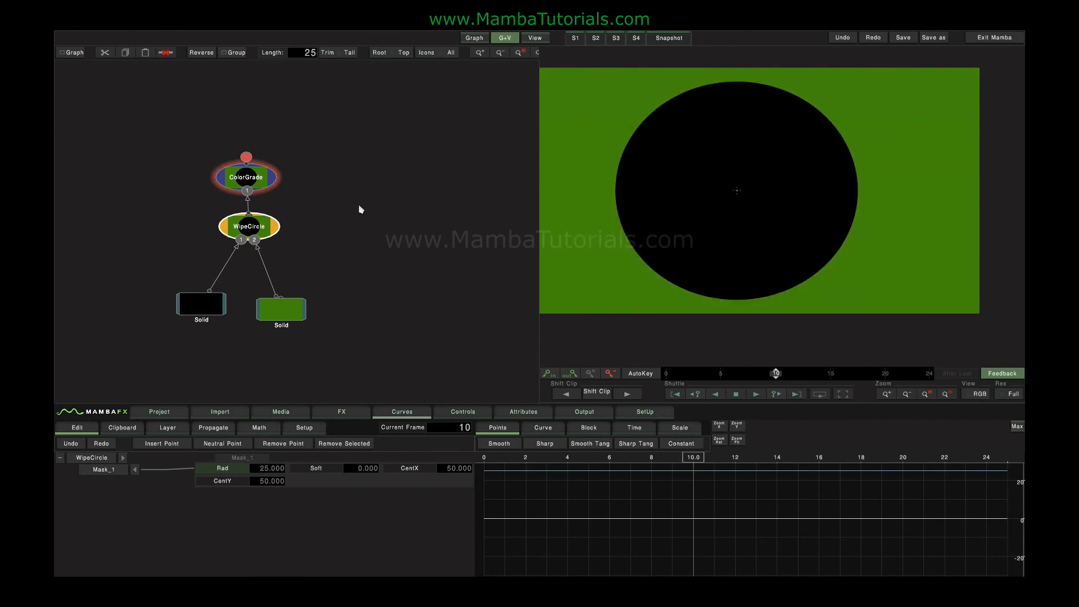
- Zoom the node graph and the viewer in and out, leaving the whole graph and the full image in view
scroll(353, 209, "up", 1)
scroll(352, 208, "down", 4)
scroll(352, 208, "up", 3)
scroll(352, 208, "down", 2)
scroll(790, 266, "up", 1)
scroll(791, 266, "down", 4)
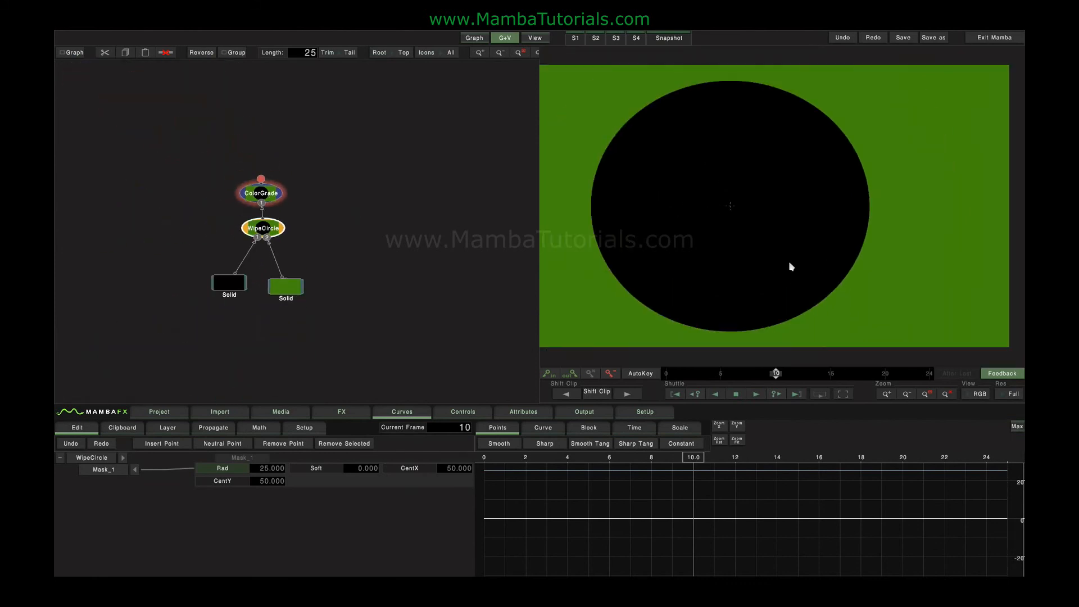
scroll(791, 266, "up", 1)
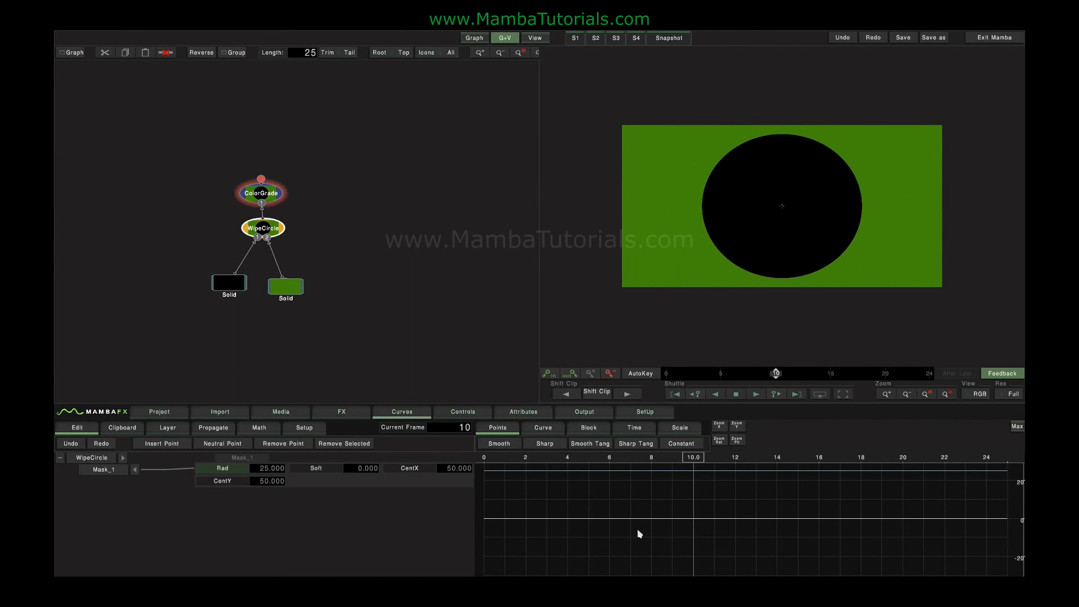
- Select the CentX and CentY parameters of Mask_1 together and set both to 49
left_click(223, 482)
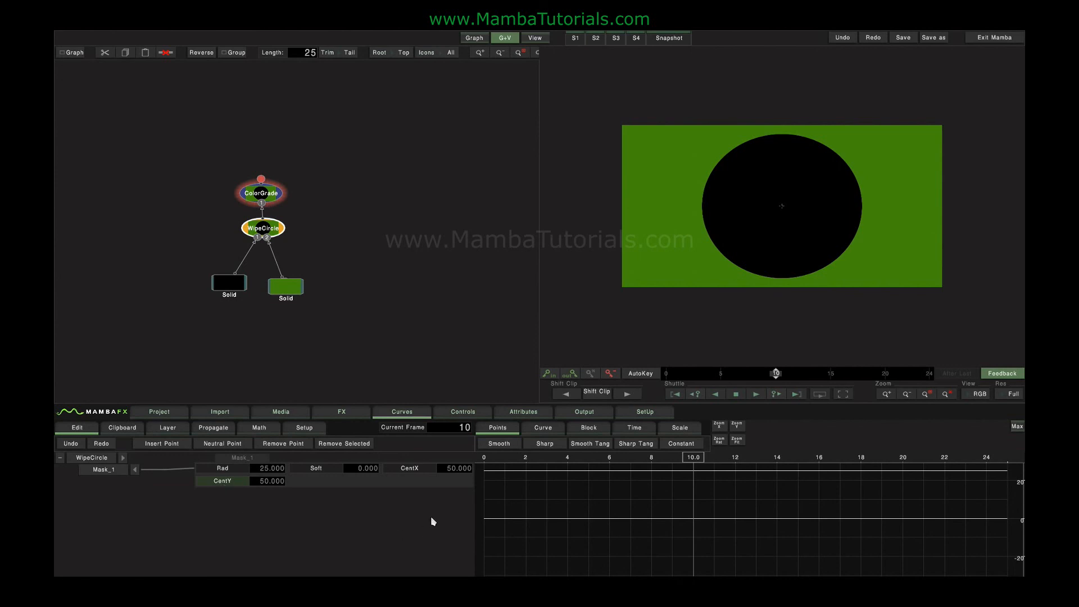
left_click(417, 469)
left_click(453, 469)
type("53")
key("Return")
left_click_drag(479, 466, 427, 473)
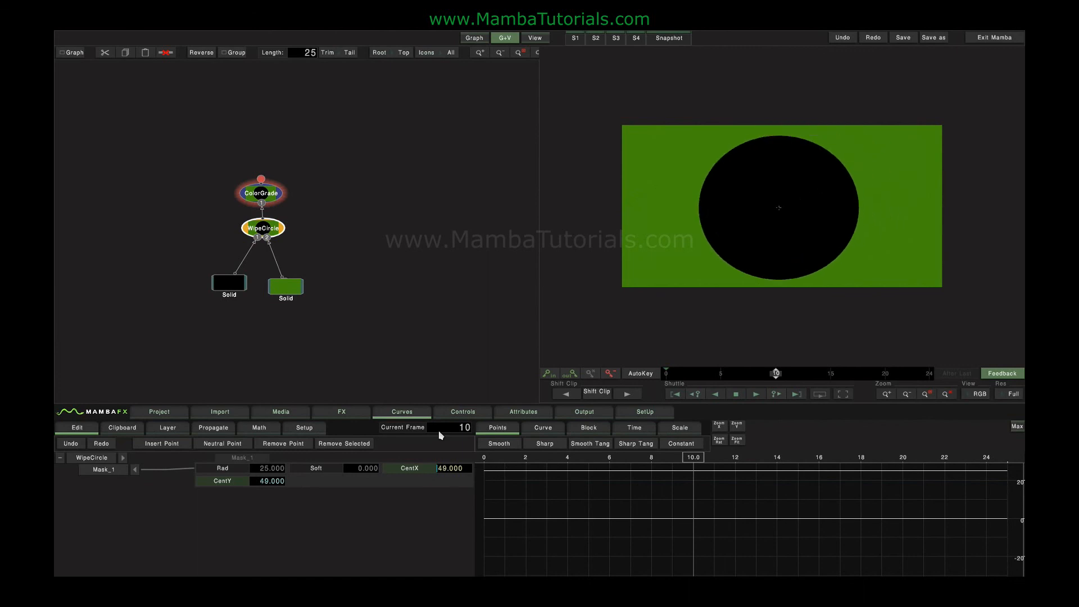
- Show the node graph at full width and open the WipeCircle node's name for editing in its attributes
left_click(474, 38)
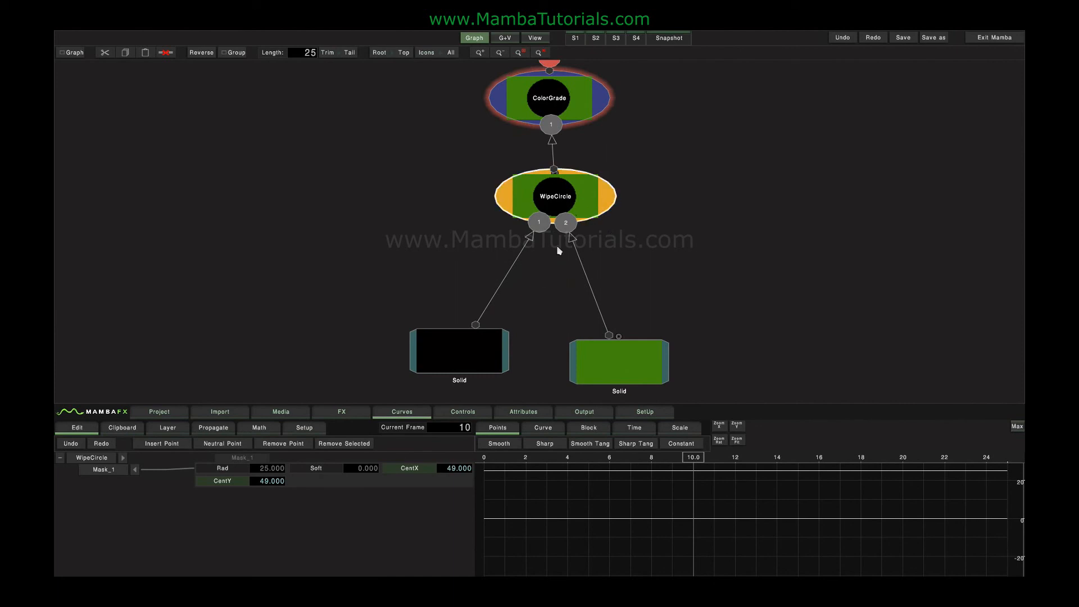
left_click(520, 412)
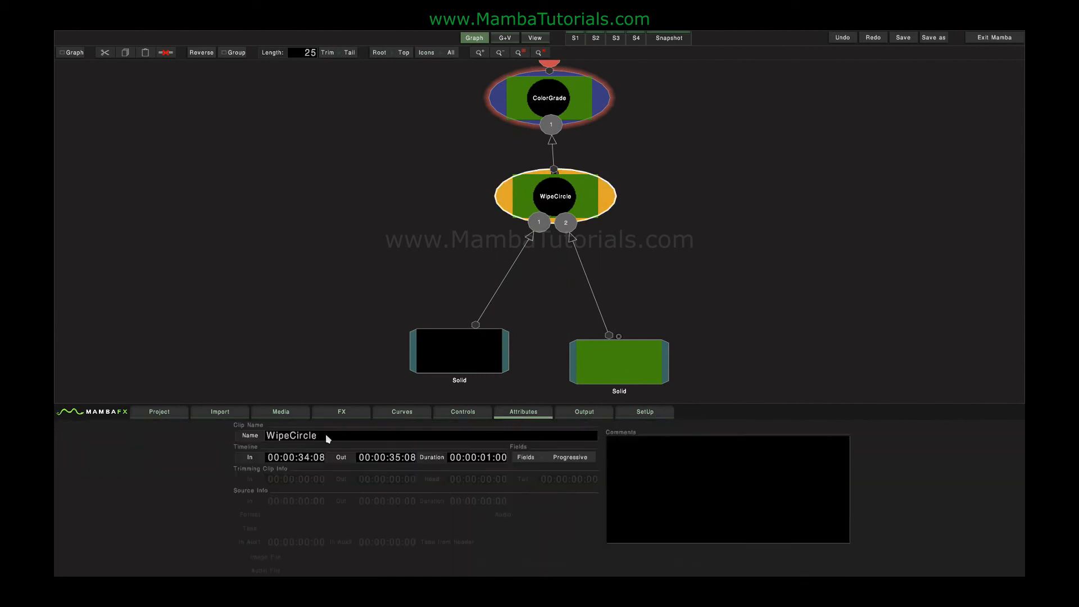
double_click(284, 436)
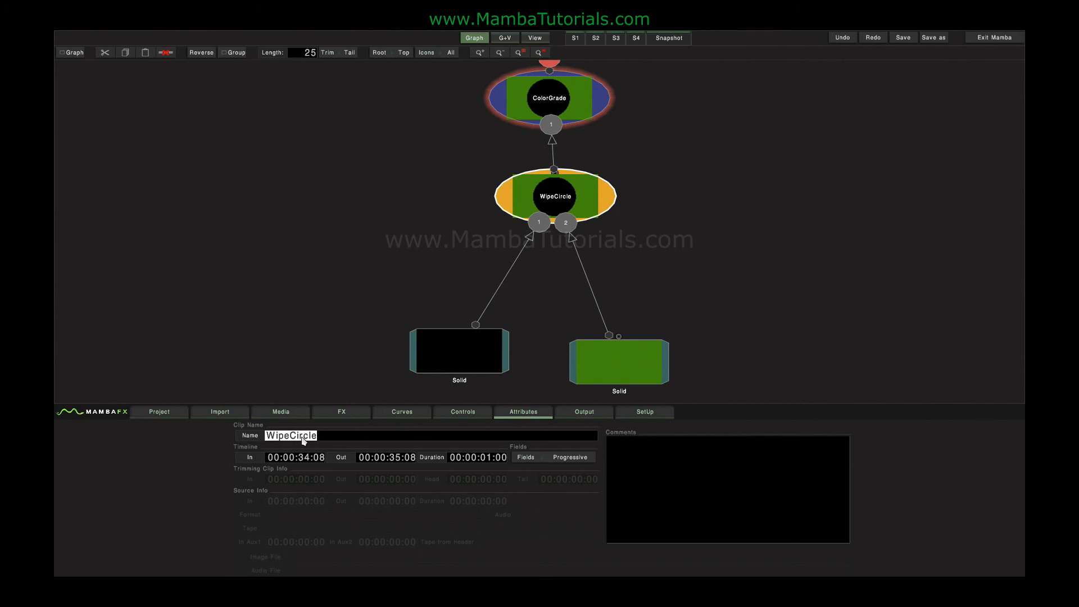